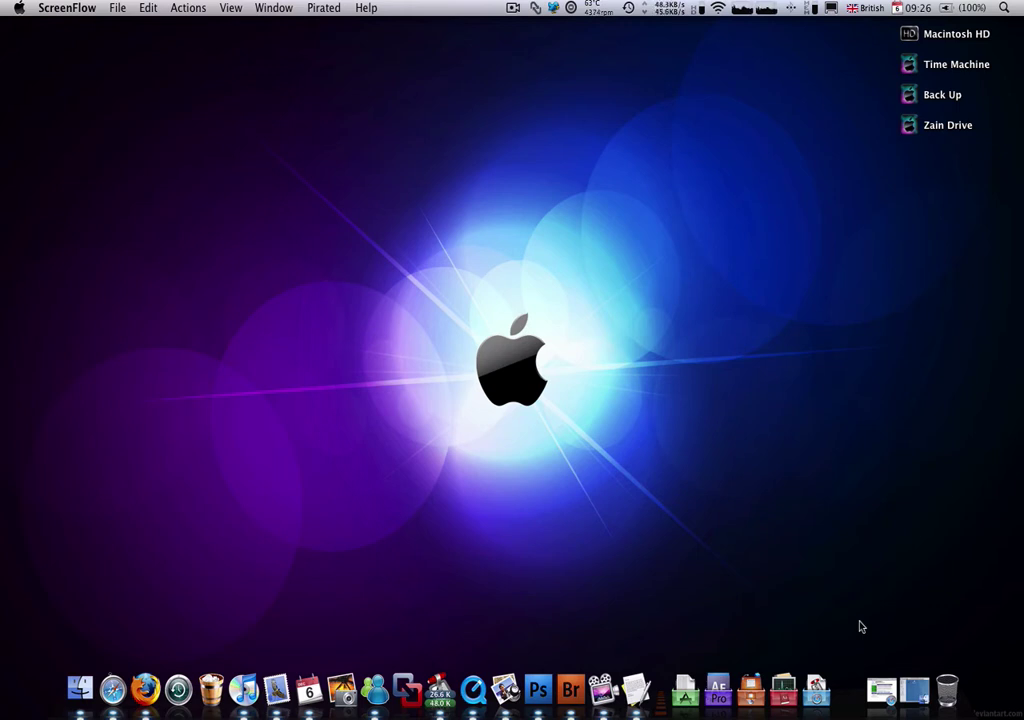
# - Restore the Squared 5 page and select its list of supported input formats
pyautogui.click(880, 690)
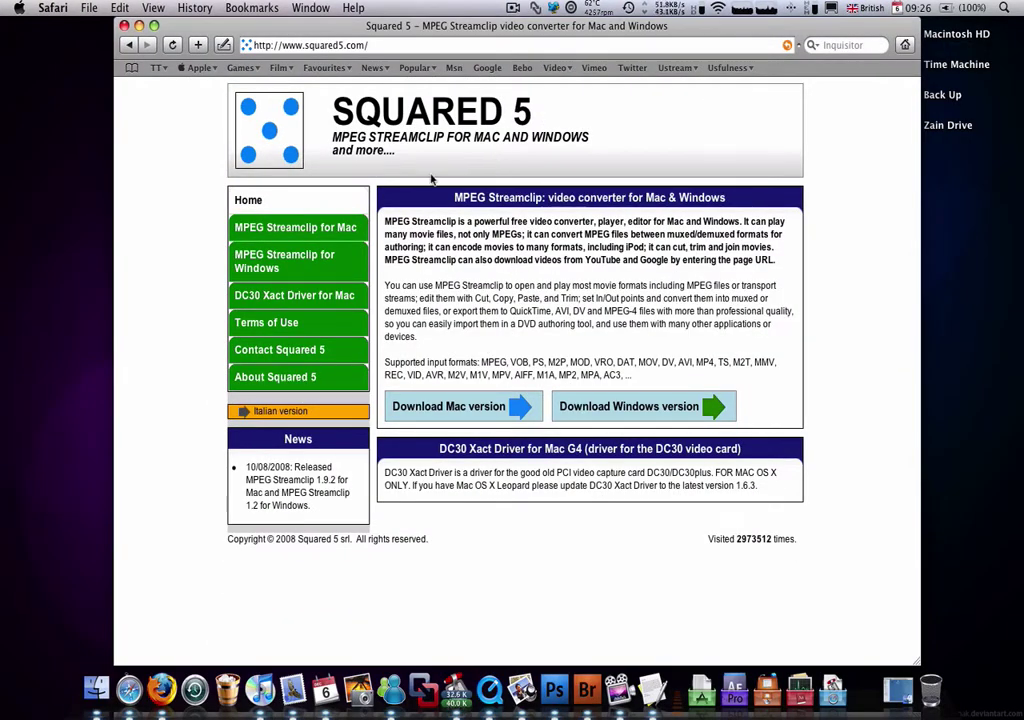
pyautogui.moveTo(501, 363); pyautogui.dragTo(776, 364)
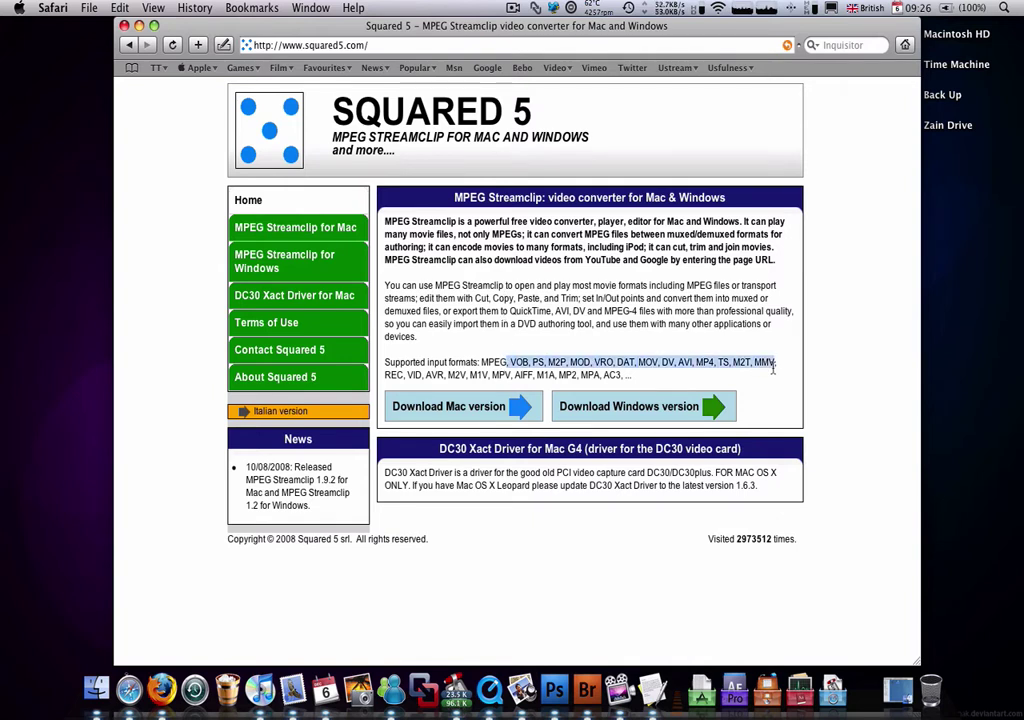
pyautogui.click(776, 364)
pyautogui.moveTo(633, 375); pyautogui.dragTo(688, 363)
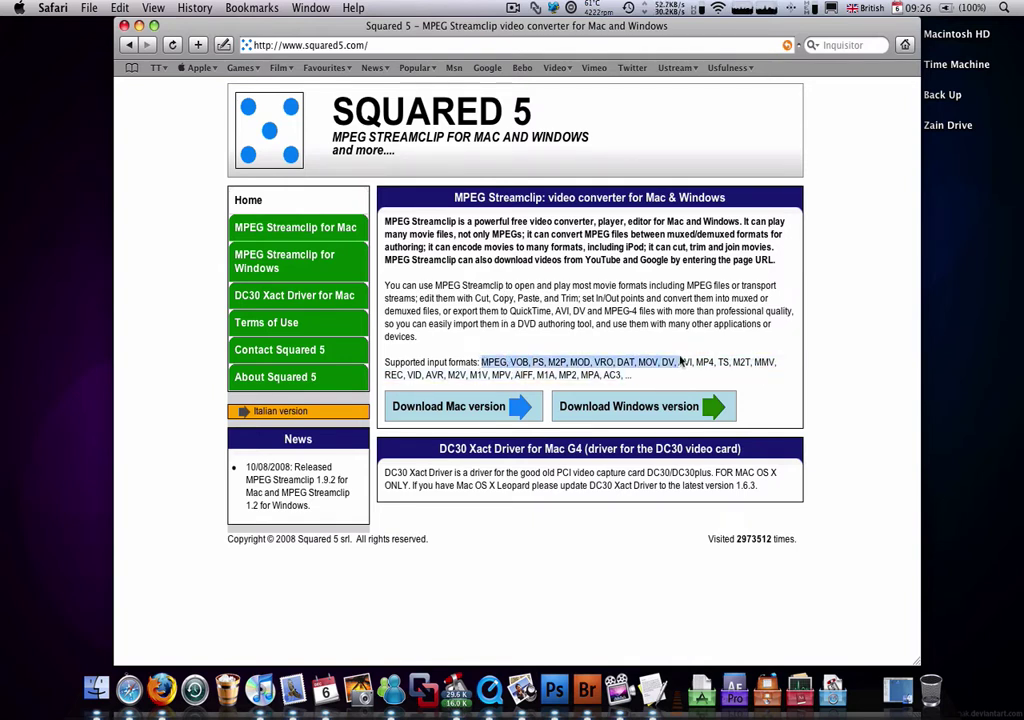
pyautogui.moveTo(757, 362); pyautogui.dragTo(772, 362)
pyautogui.click(465, 397)
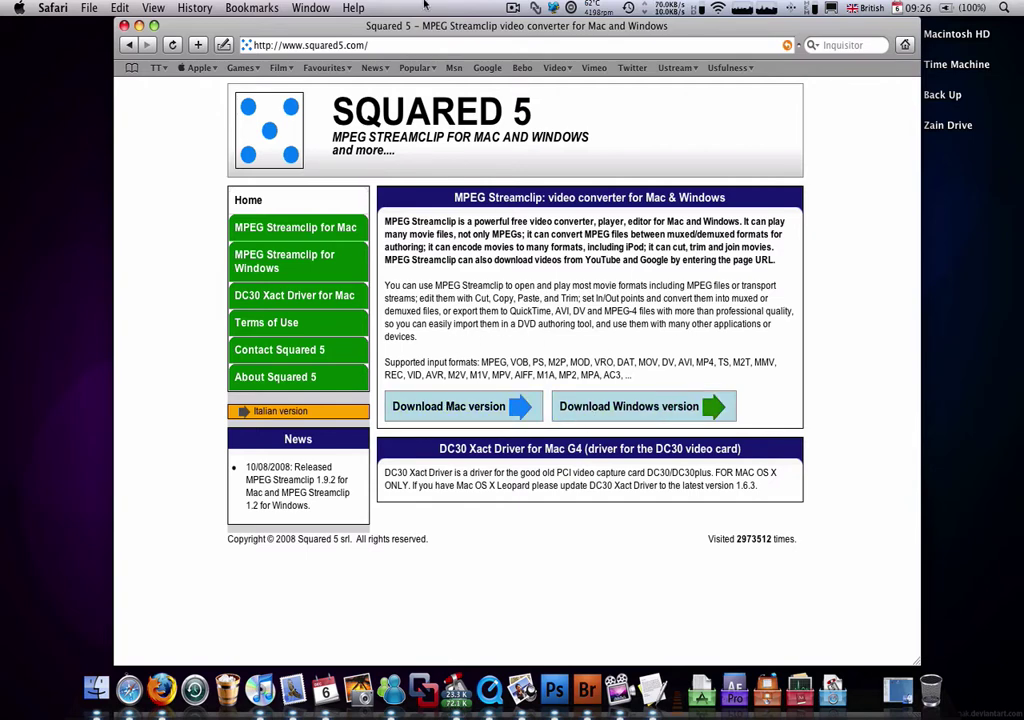
# - Minimize Safari and open the Video Converter folder, selecting the MPEG Streamclip application
pyautogui.doubleClick(372, 27)
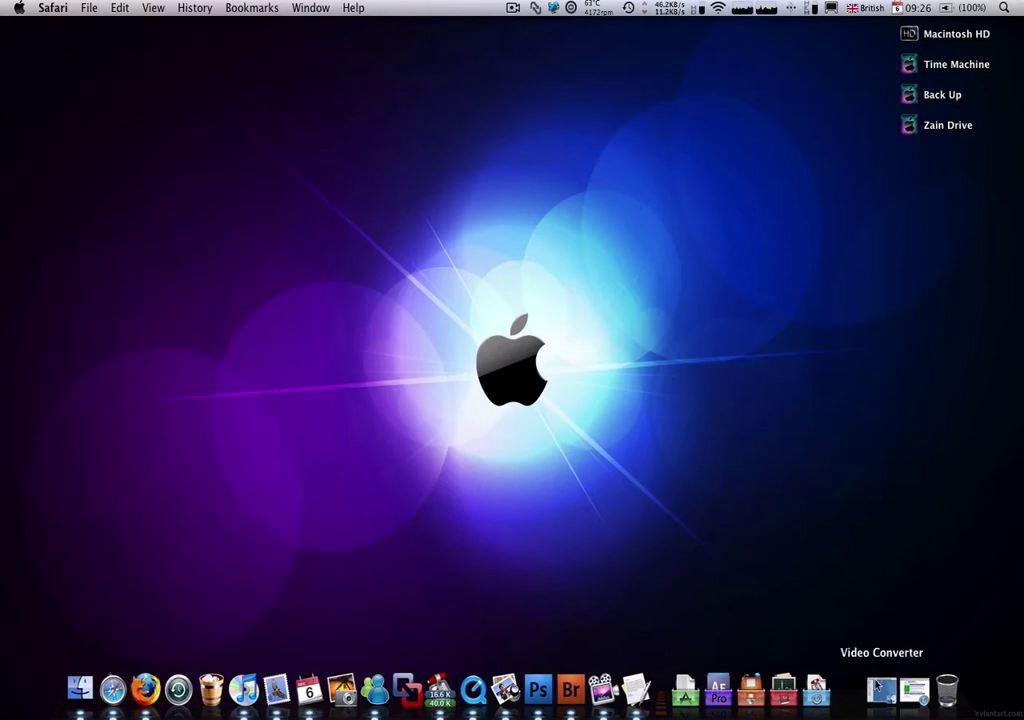
pyautogui.click(881, 690)
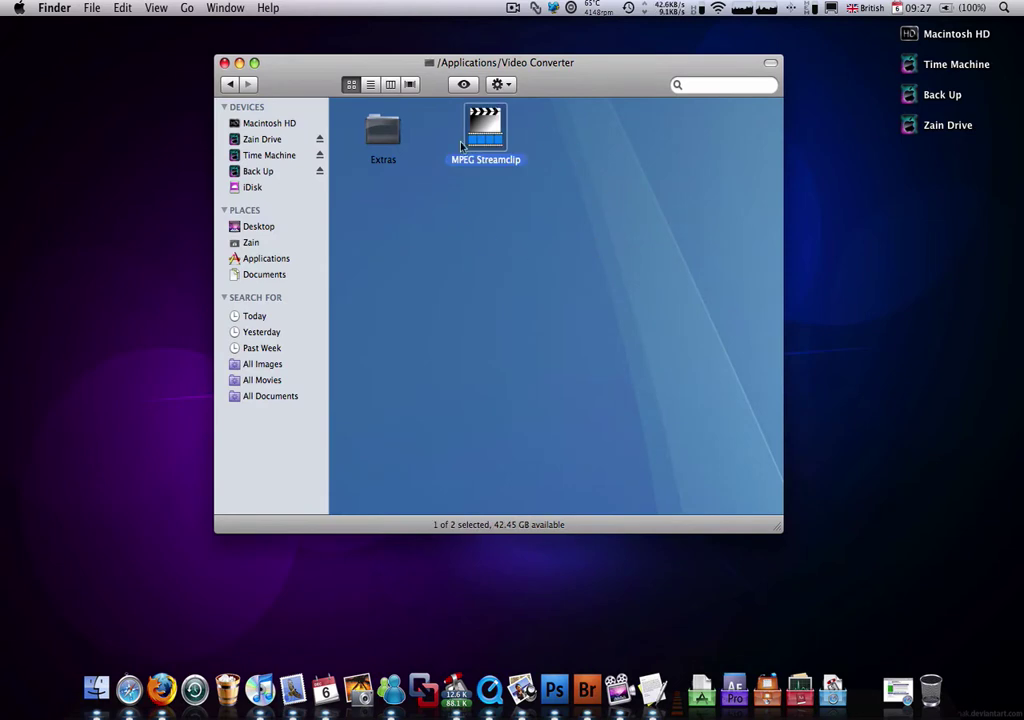
pyautogui.moveTo(430, 126); pyautogui.dragTo(560, 178)
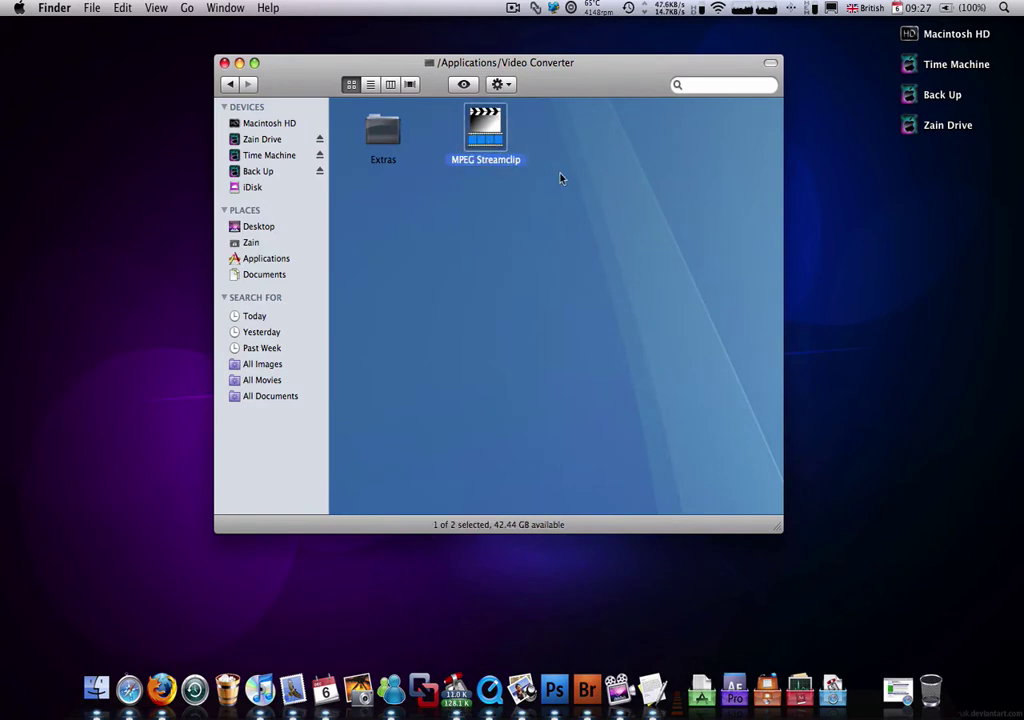
# - Launch MPEG Streamclip, move its window up and left, enlarge it slightly, and check the File menu
pyautogui.doubleClick(477, 124)
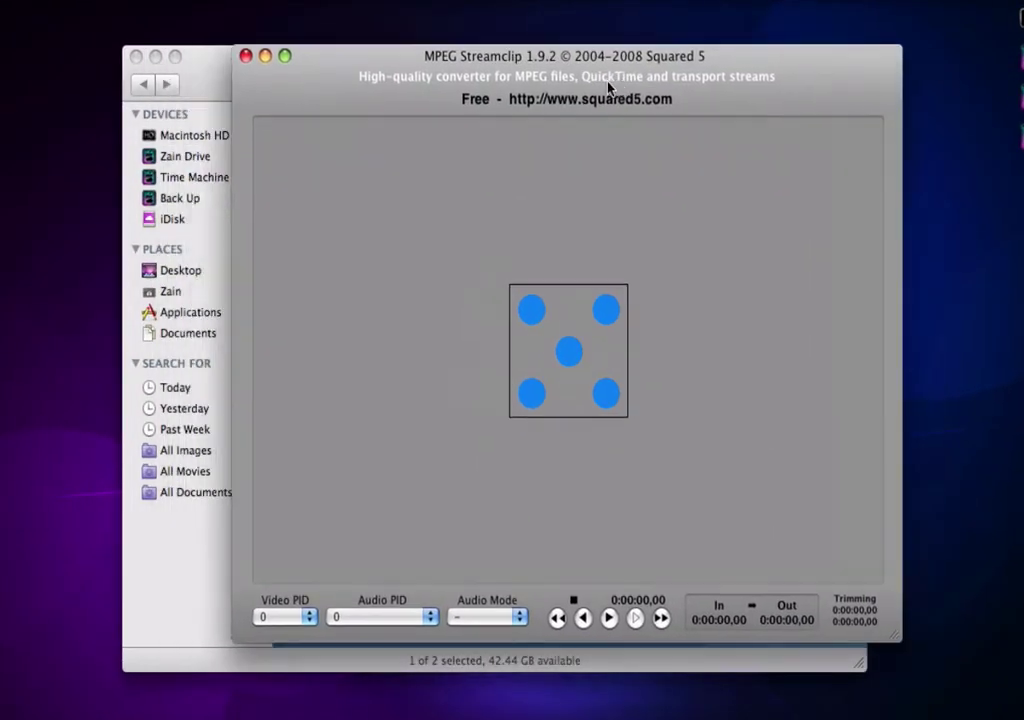
pyautogui.moveTo(608, 88); pyautogui.dragTo(621, 122)
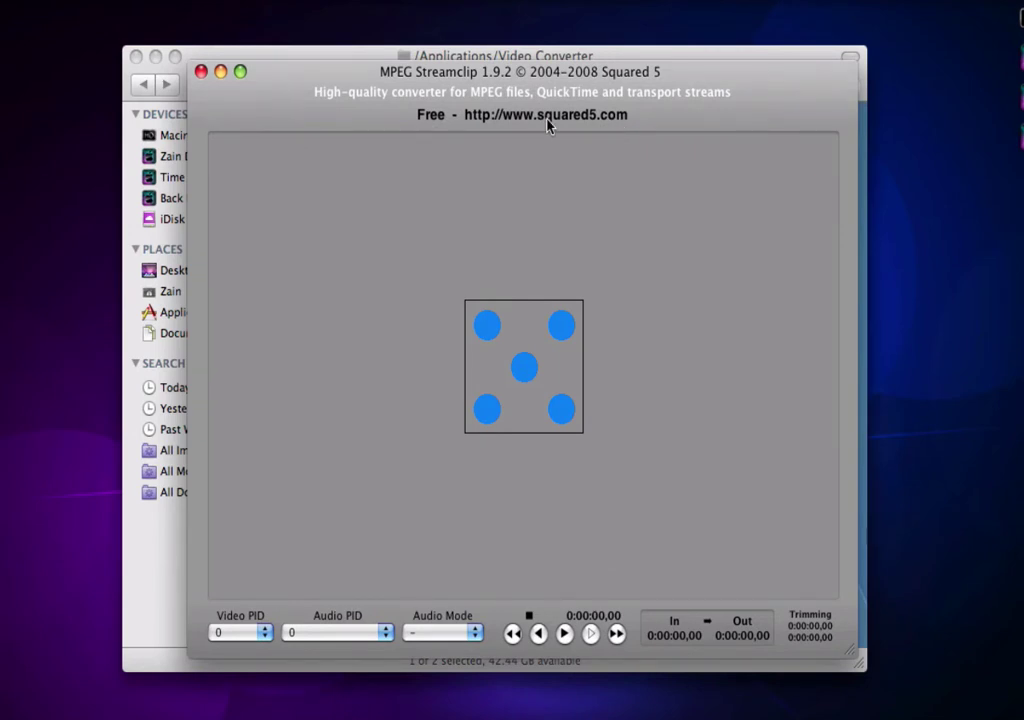
pyautogui.moveTo(848, 652); pyautogui.dragTo(856, 663)
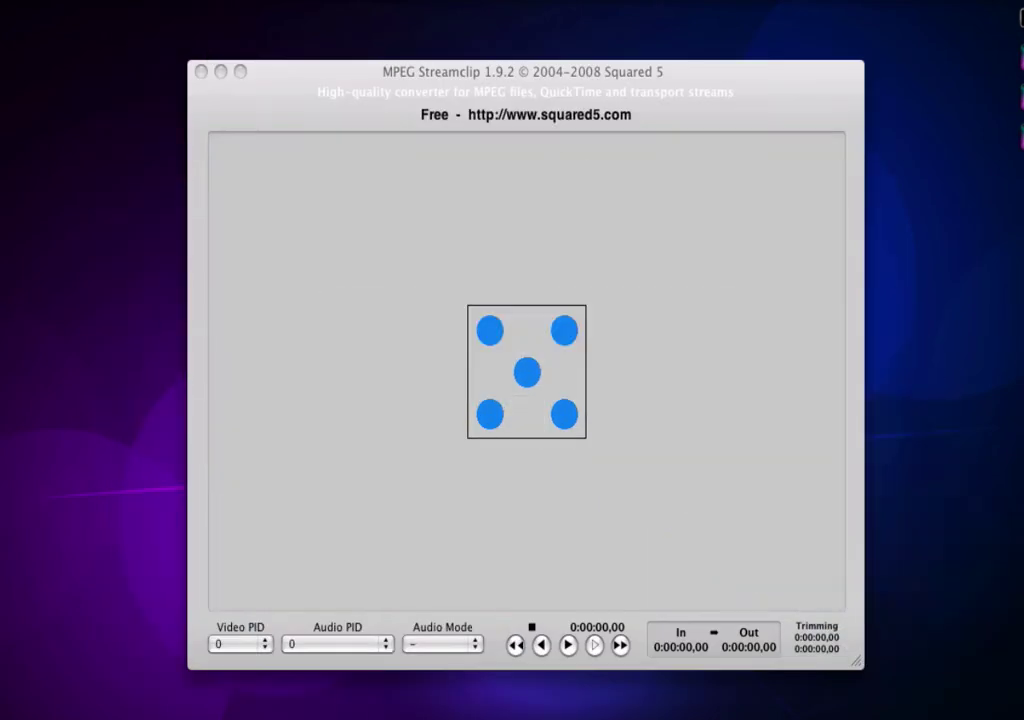
pyautogui.click(608, 94)
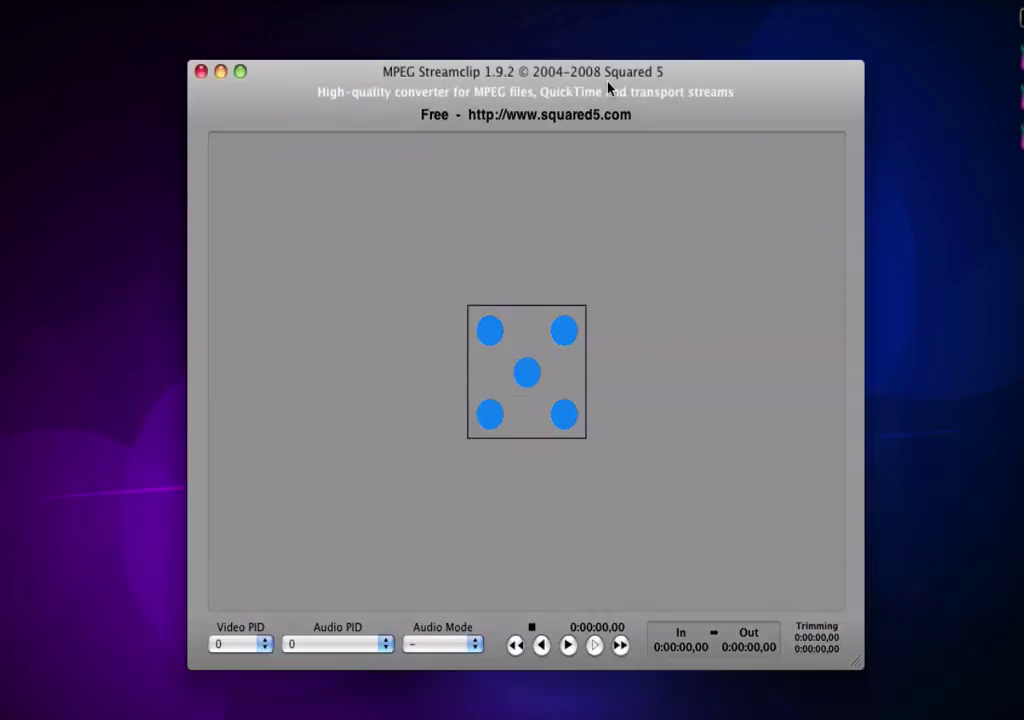
pyautogui.moveTo(608, 94); pyautogui.dragTo(586, 89)
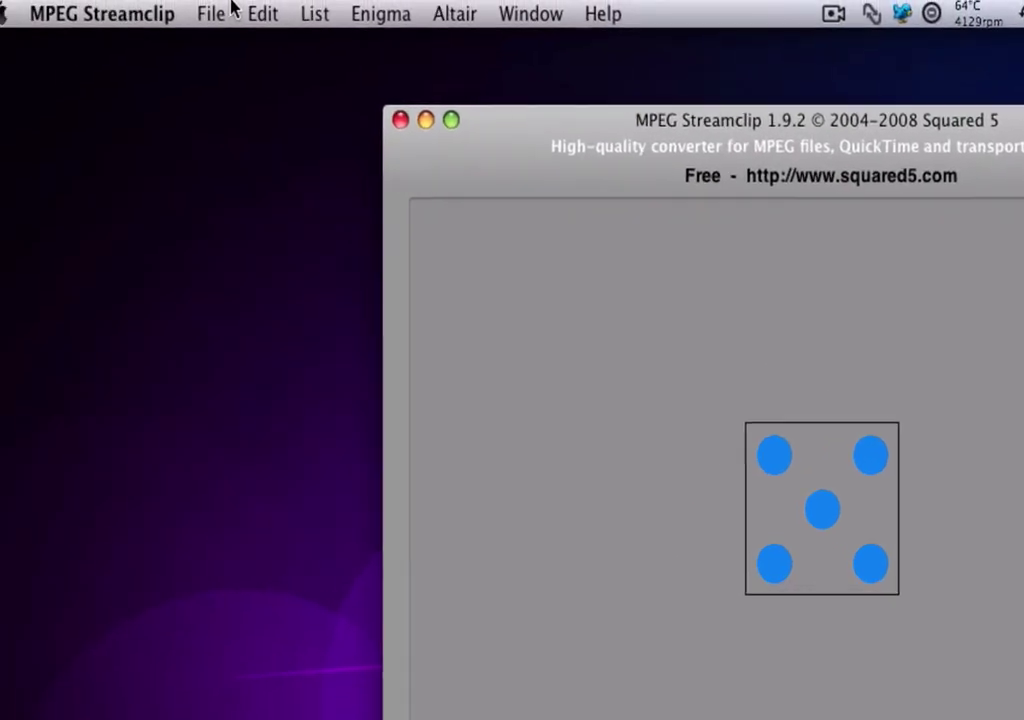
pyautogui.click(228, 10)
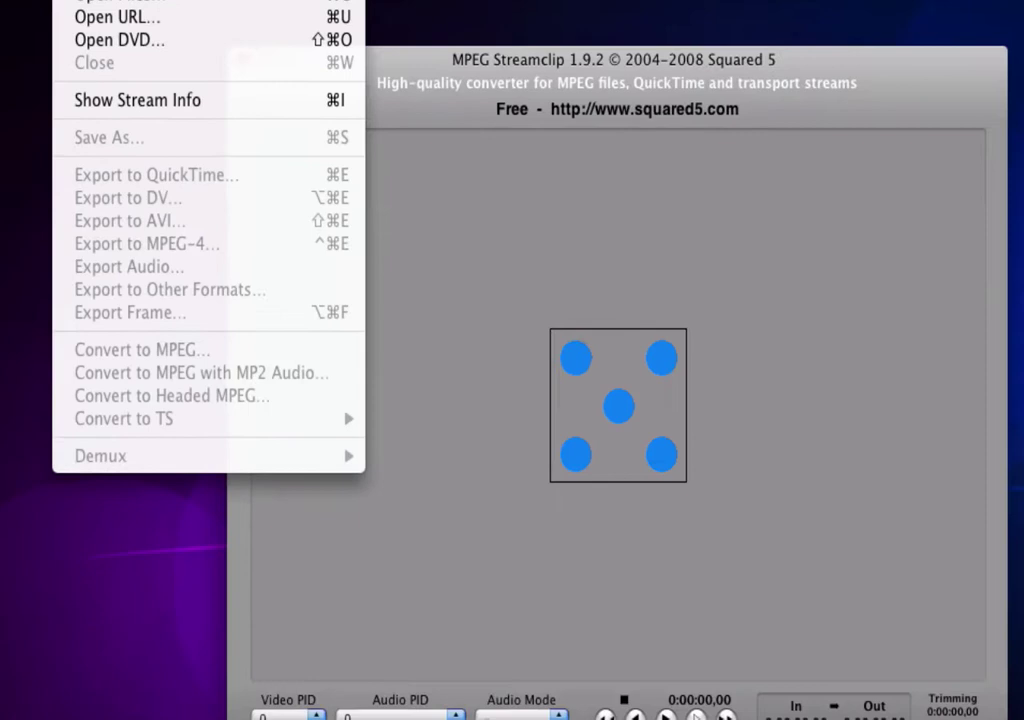
pyautogui.press('Escape')
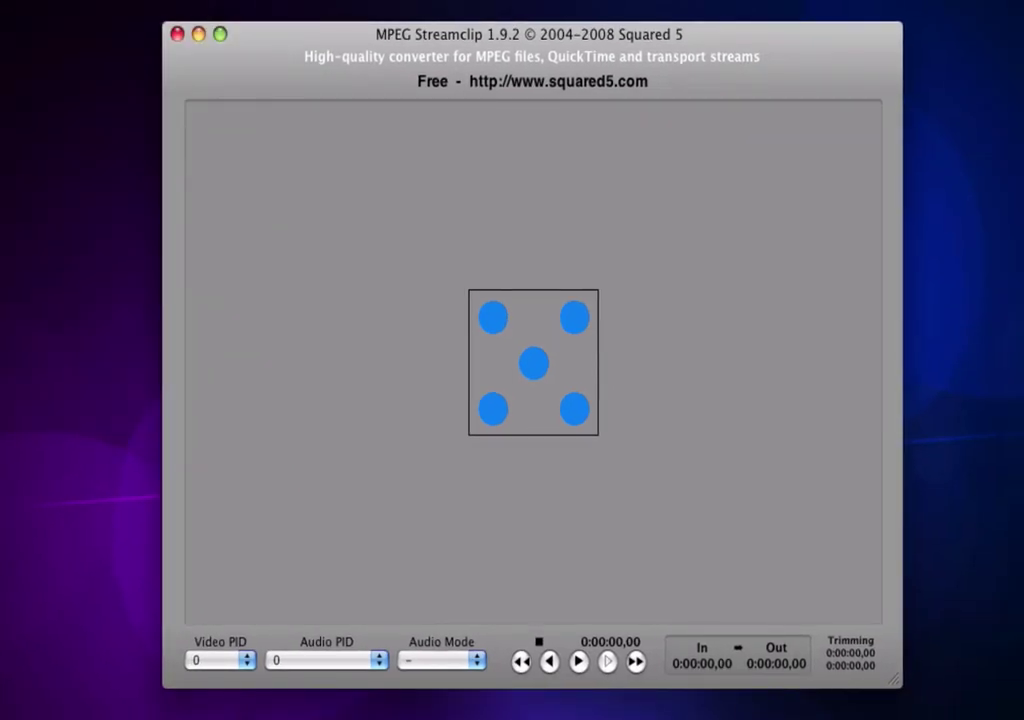
# - Load 101.mp4, scrub through it, then play from the start and stop at 0:00:01,12
pyautogui.moveTo(350, 160); pyautogui.dragTo(460, 205)
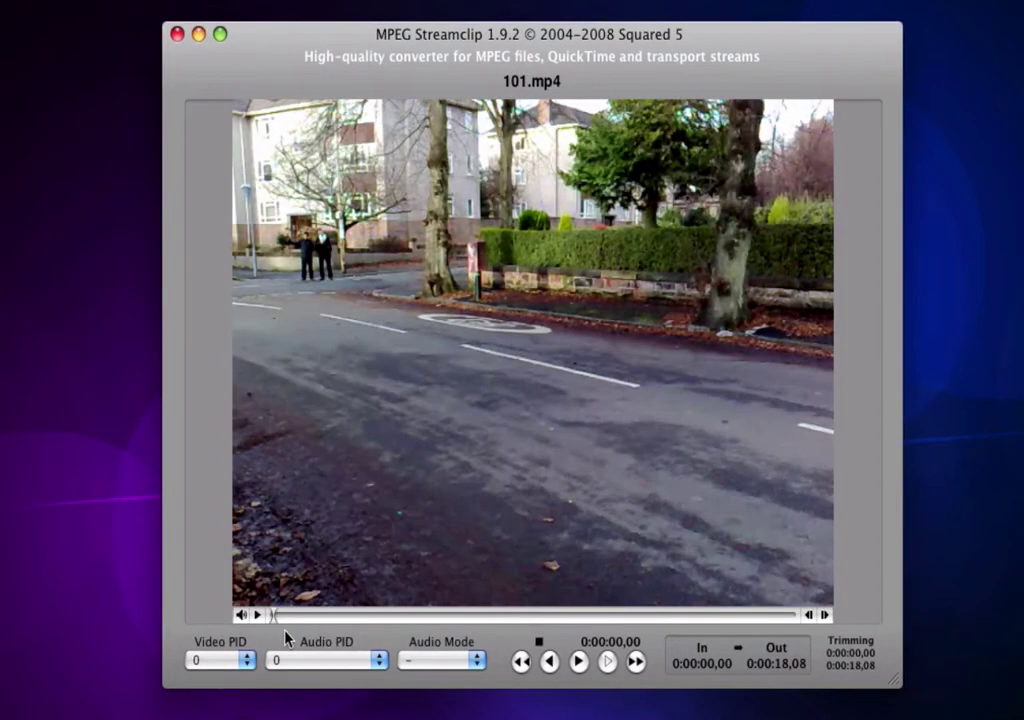
pyautogui.moveTo(292, 616); pyautogui.dragTo(716, 615)
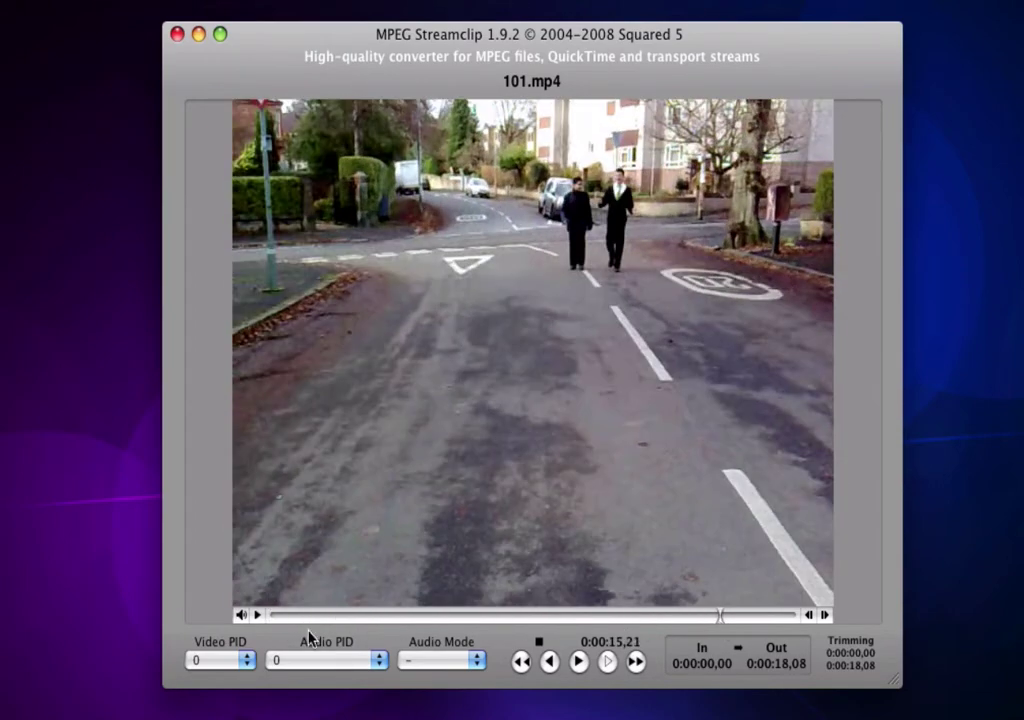
pyautogui.moveTo(300, 616); pyautogui.dragTo(206, 617)
pyautogui.click(579, 662)
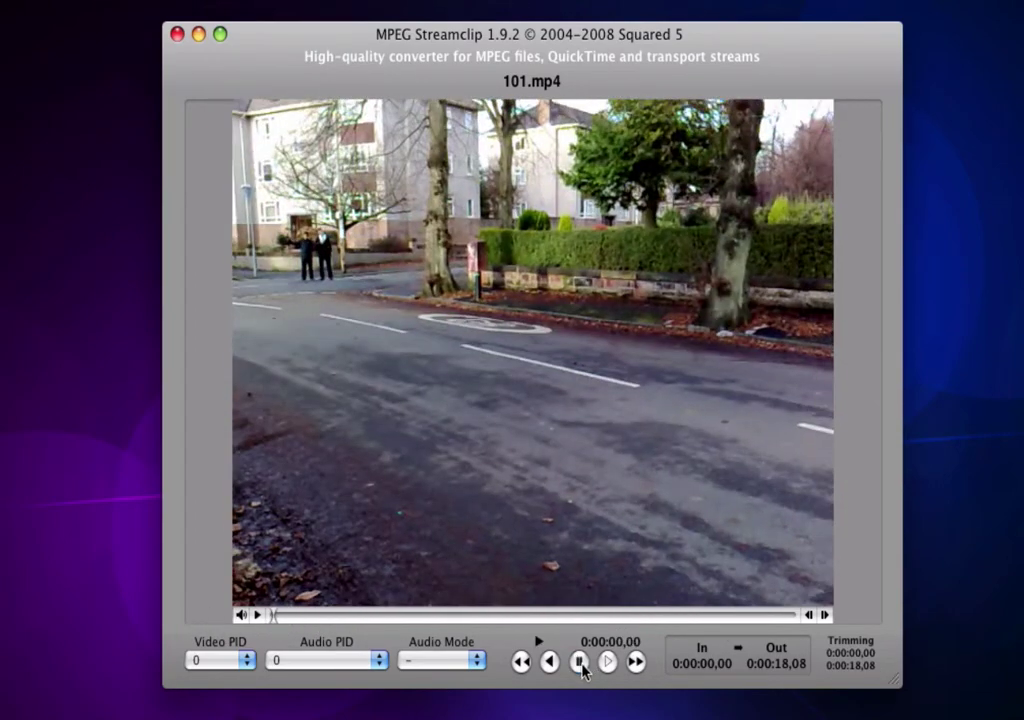
pyautogui.click(580, 662)
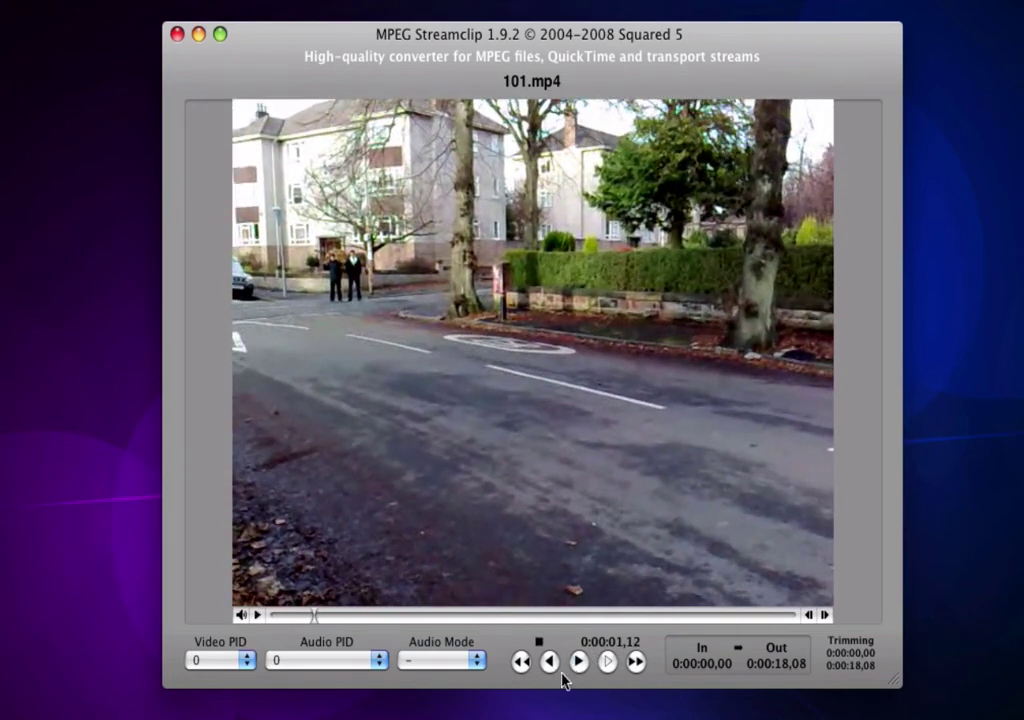
# - Browse the Edit and Altair menus, ending with the File menu open
pyautogui.click(220, 15)
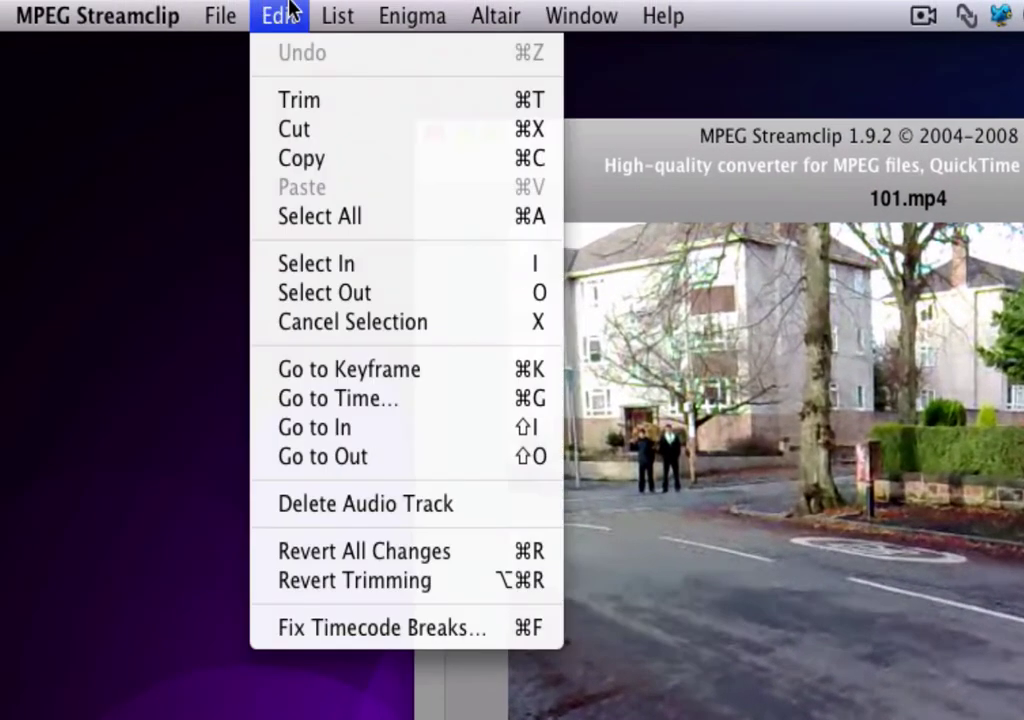
pyautogui.click(291, 10)
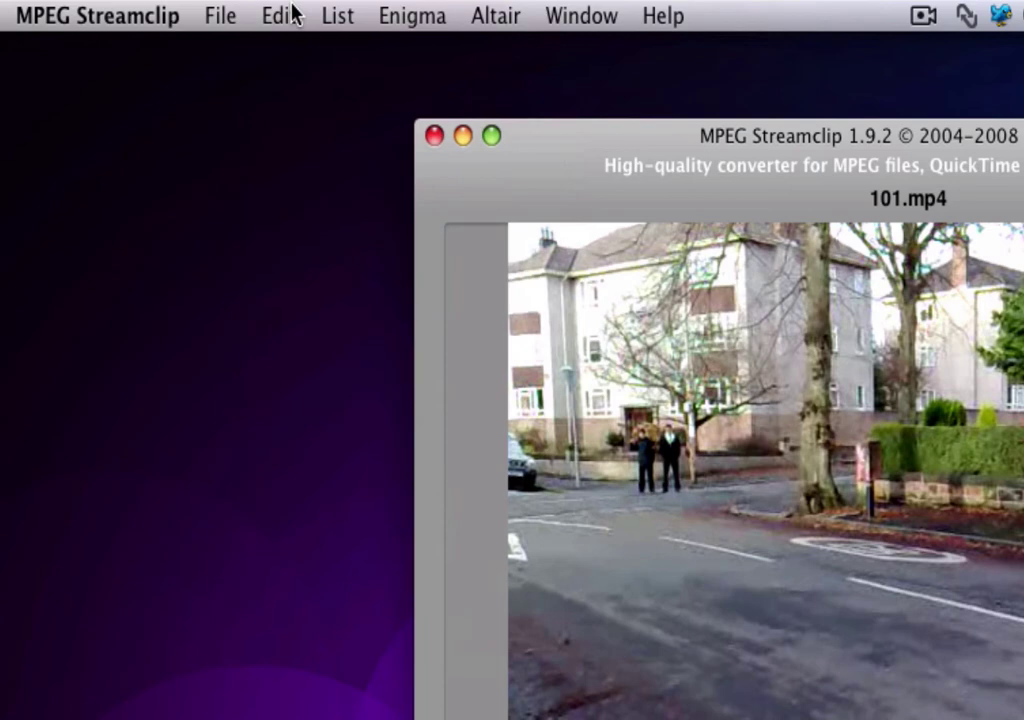
pyautogui.click(291, 12)
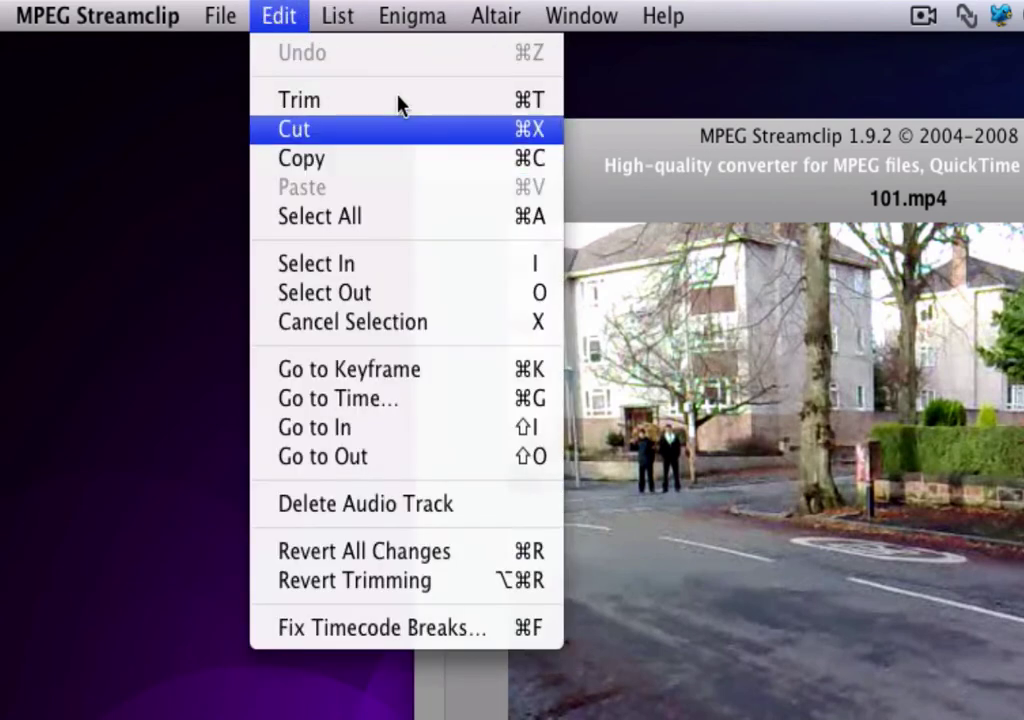
pyautogui.moveTo(475, 10)
pyautogui.click(279, 12)
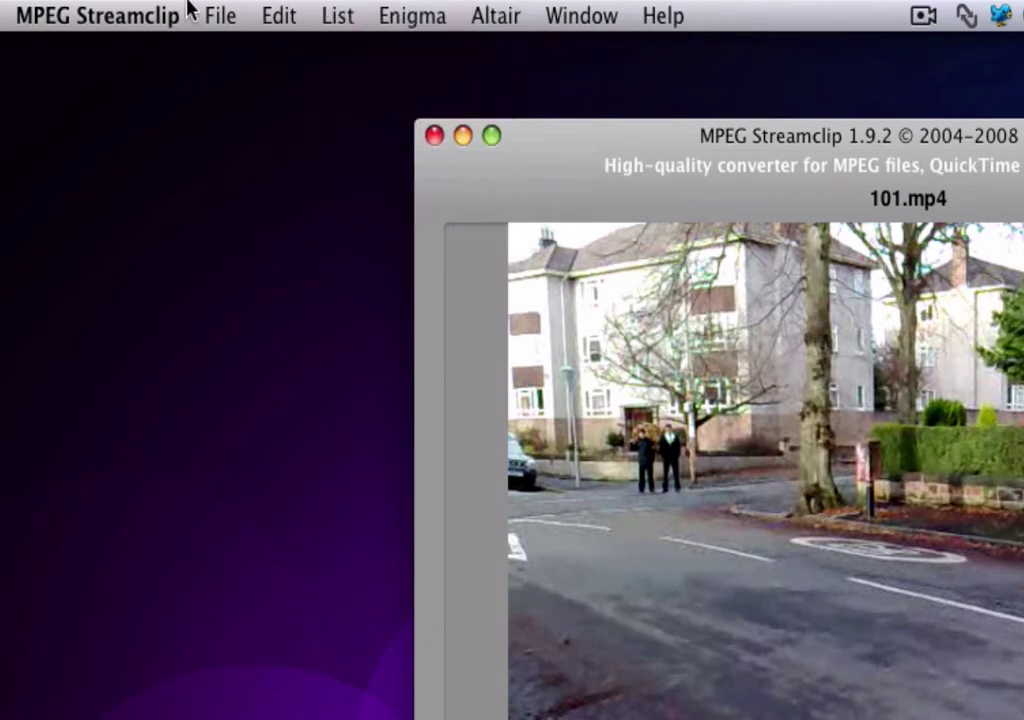
pyautogui.click(229, 13)
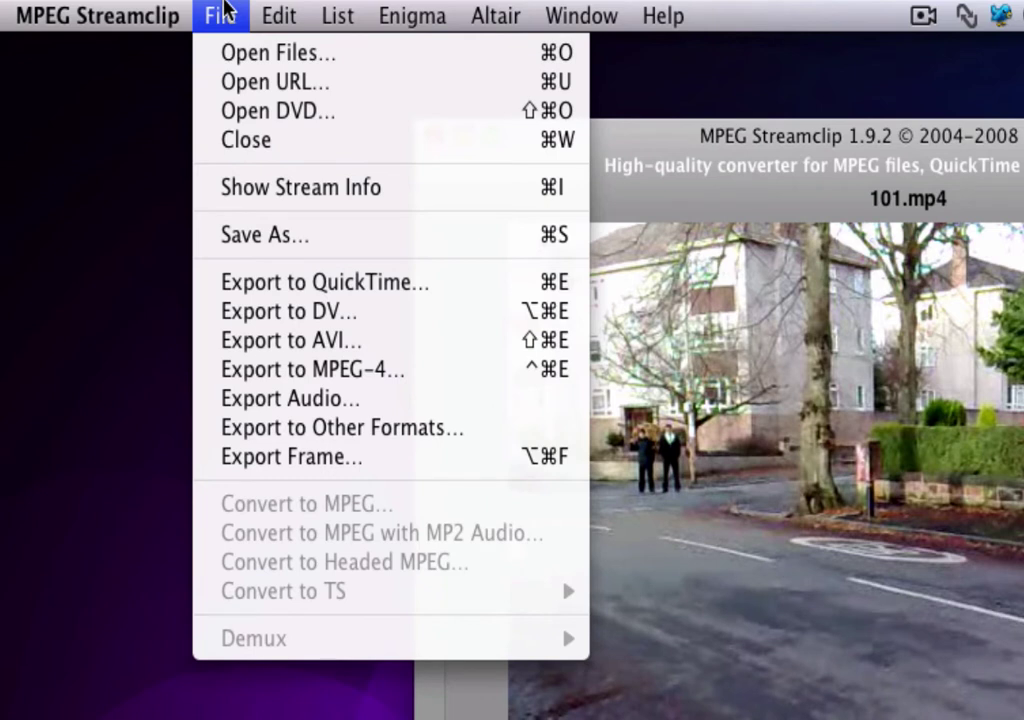
# - Open Export to AVI and review the codec list, leaving DivX Codec selected
pyautogui.click(415, 341)
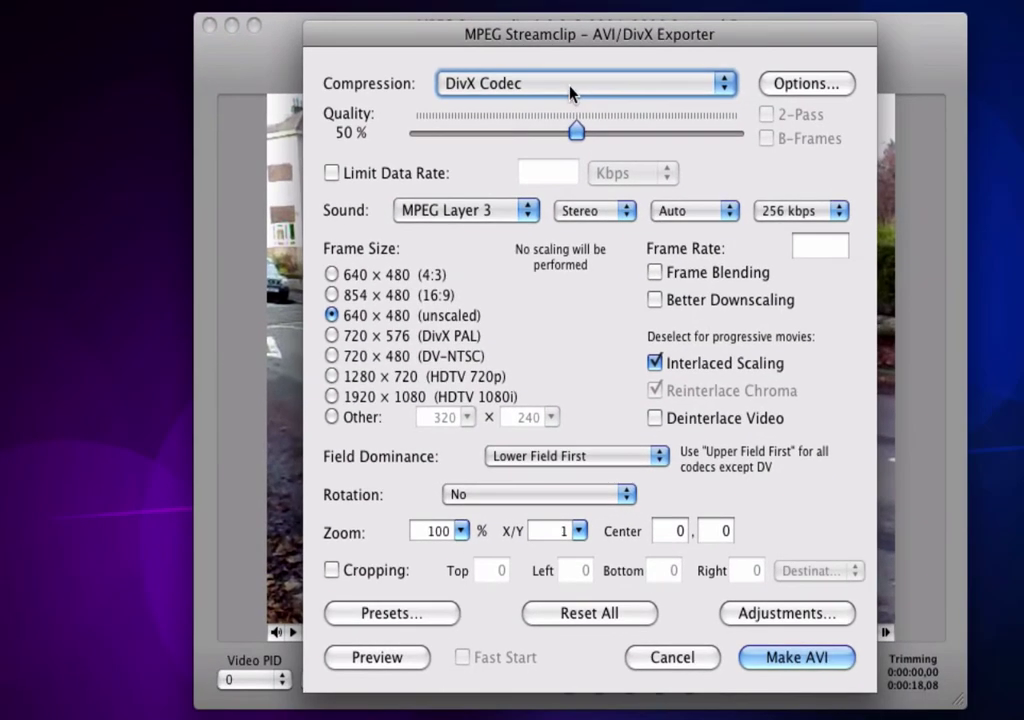
pyautogui.click(895, 215)
pyautogui.scroll(5, 549, 577)
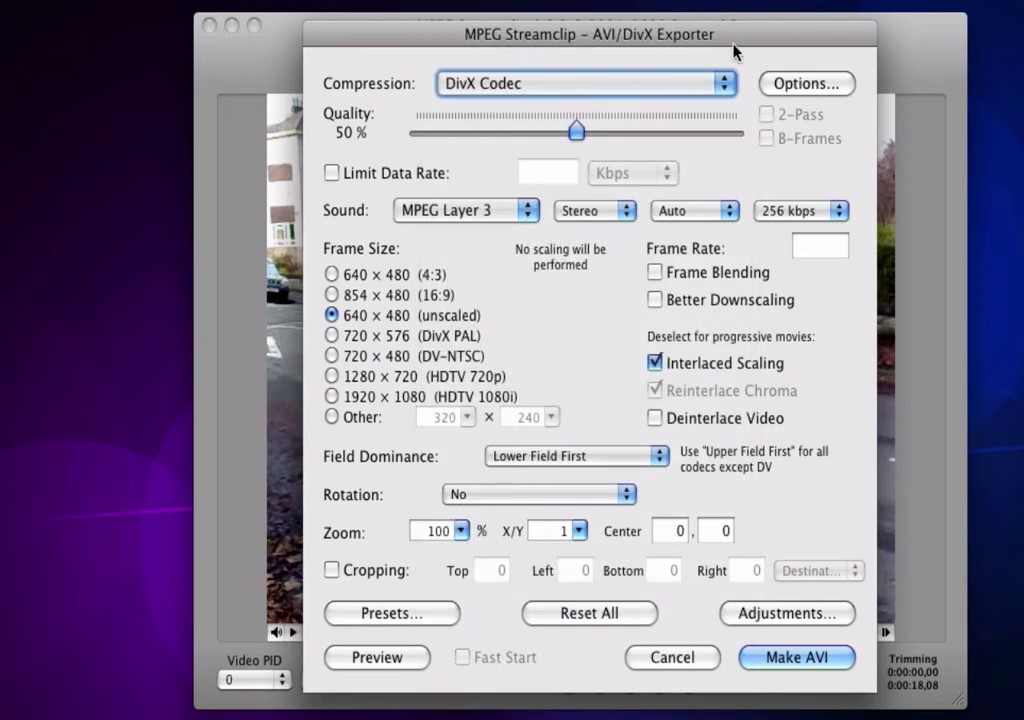
pyautogui.click(370, 86)
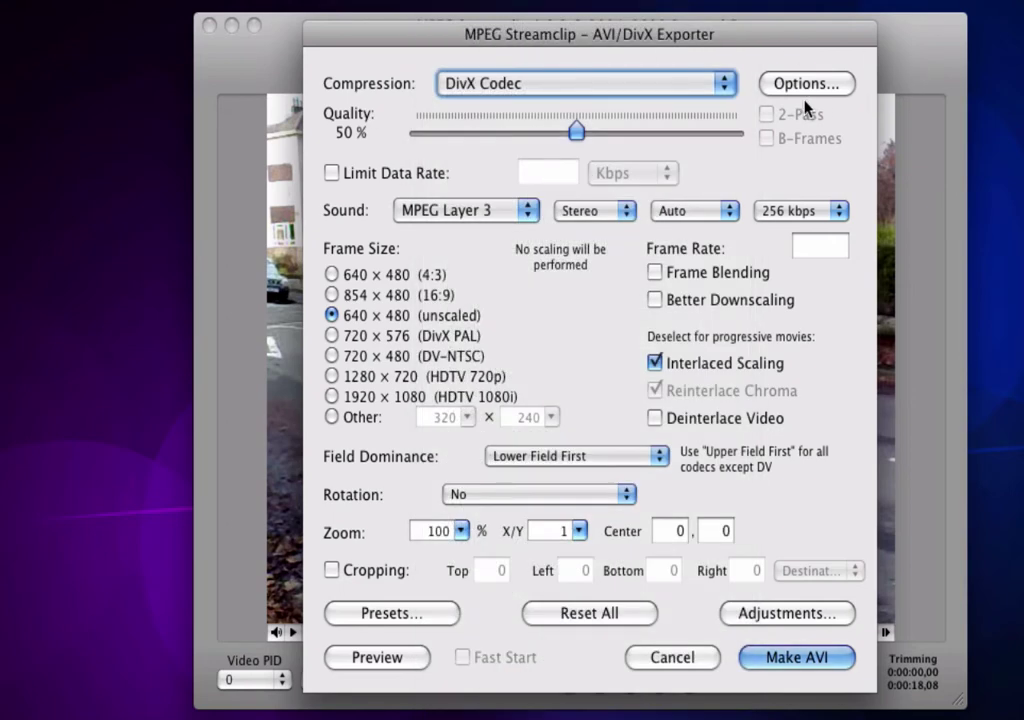
pyautogui.click(804, 88)
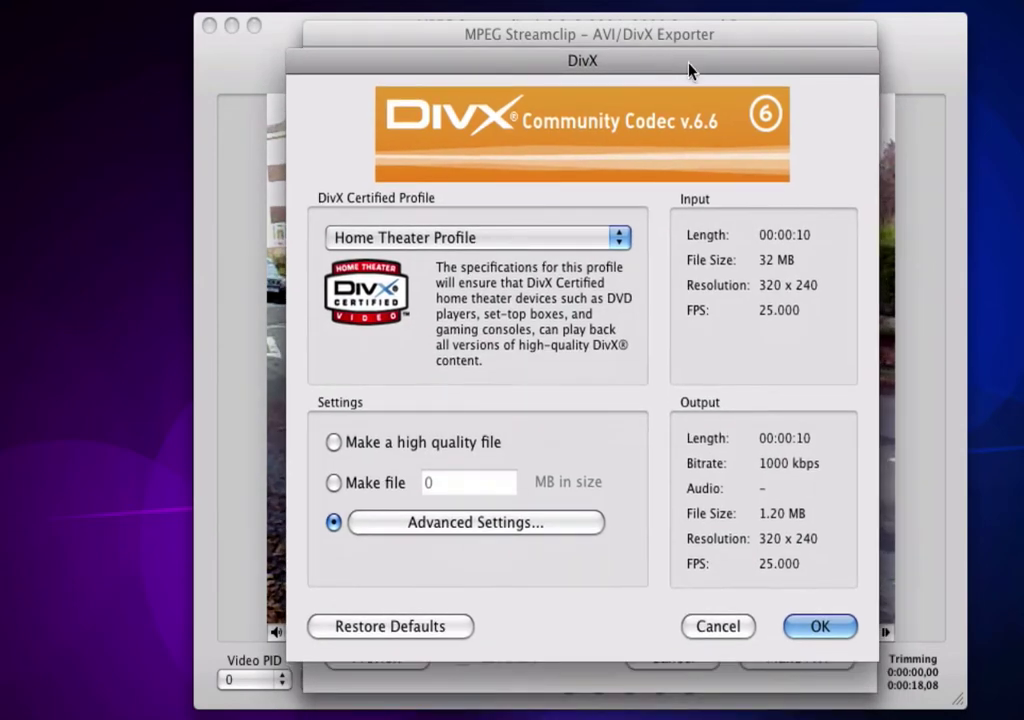
pyautogui.click(733, 624)
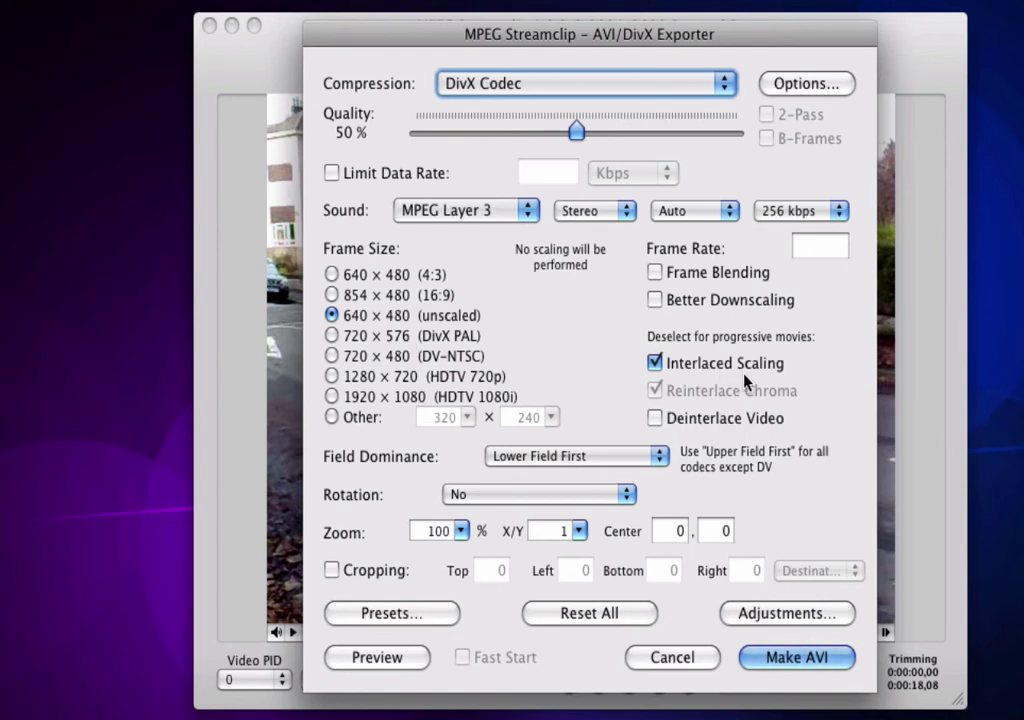
pyautogui.click(524, 212)
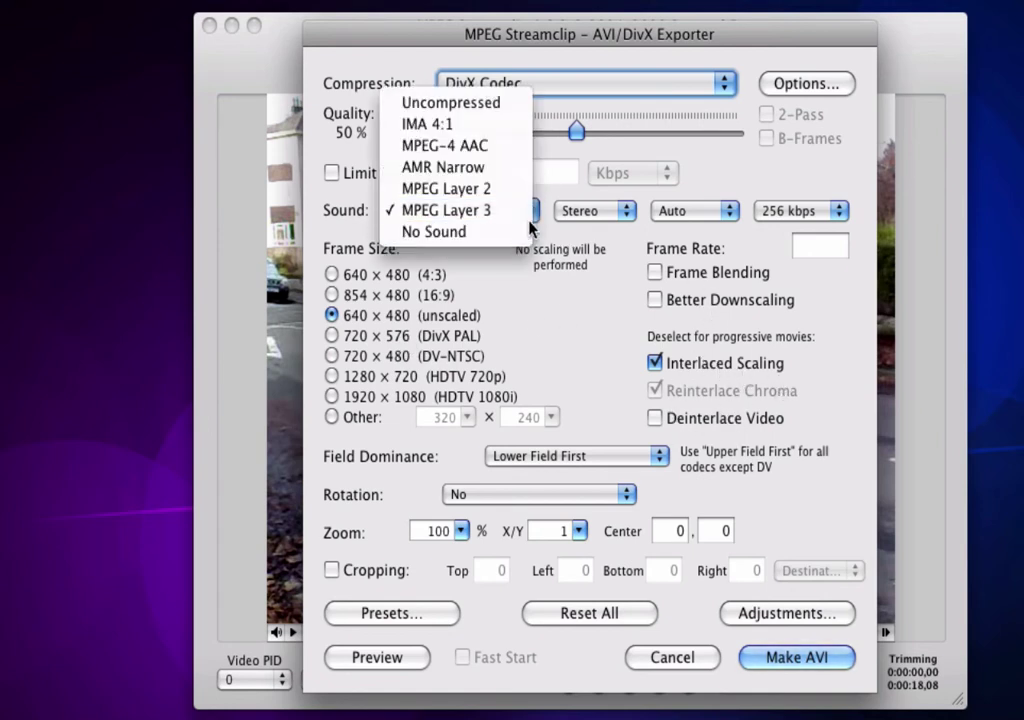
pyautogui.click(476, 275)
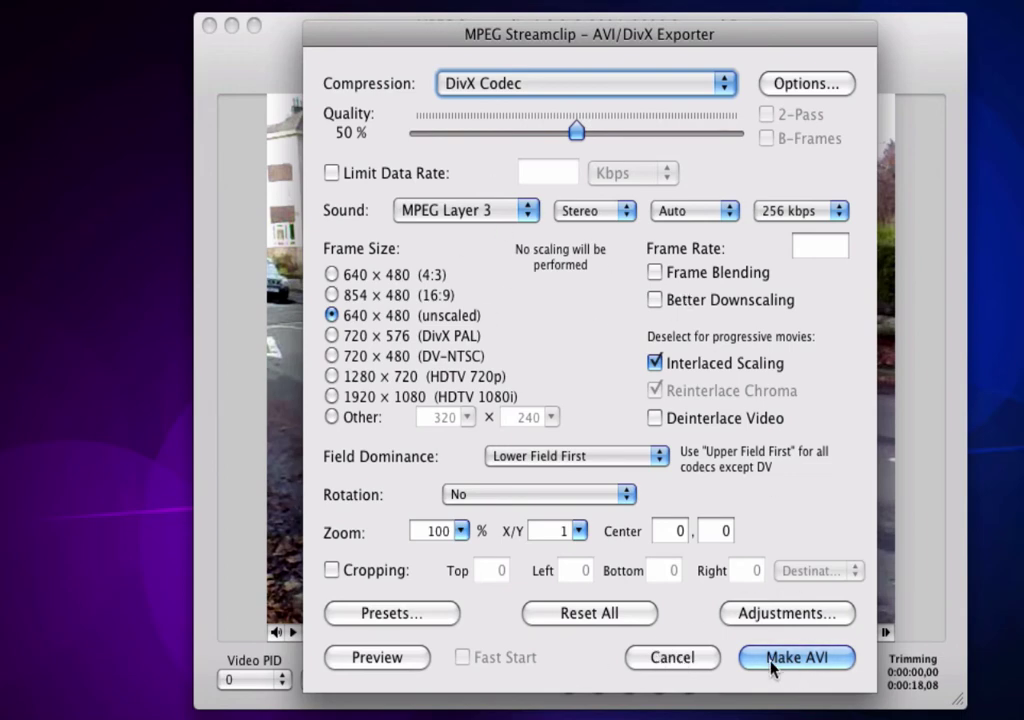
# - Cancel the AVI/DivX Exporter dialog without exporting 101.mp4
pyautogui.click(686, 668)
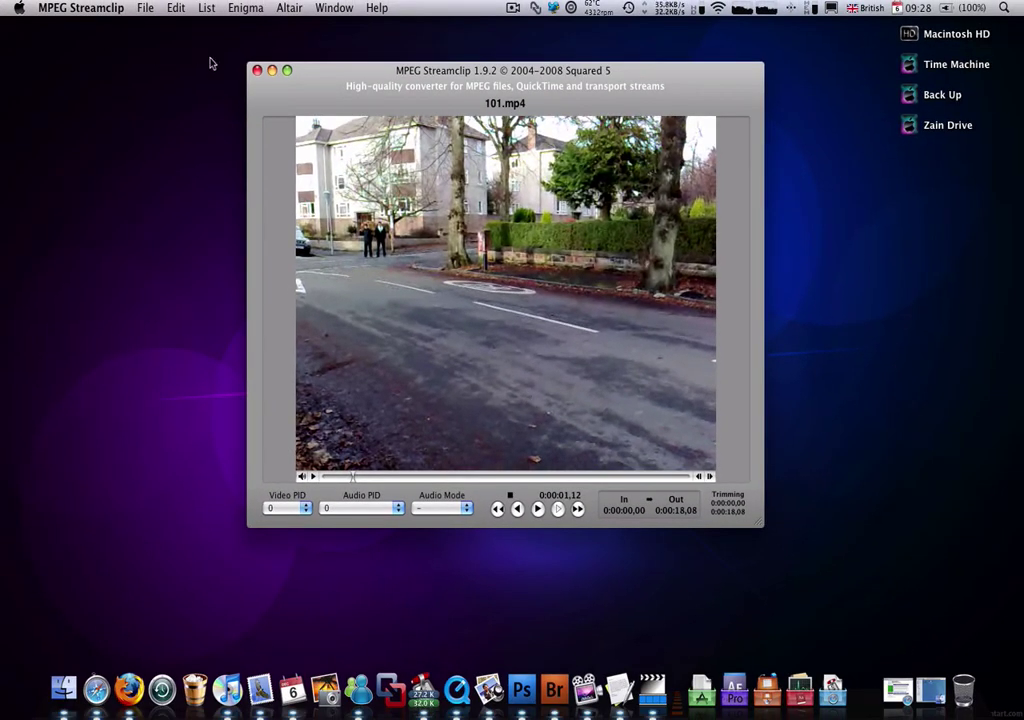
# - Nudge the 101.mp4 window left, then close it to quit MPEG Streamclip
pyautogui.moveTo(262, 79); pyautogui.dragTo(256, 78)
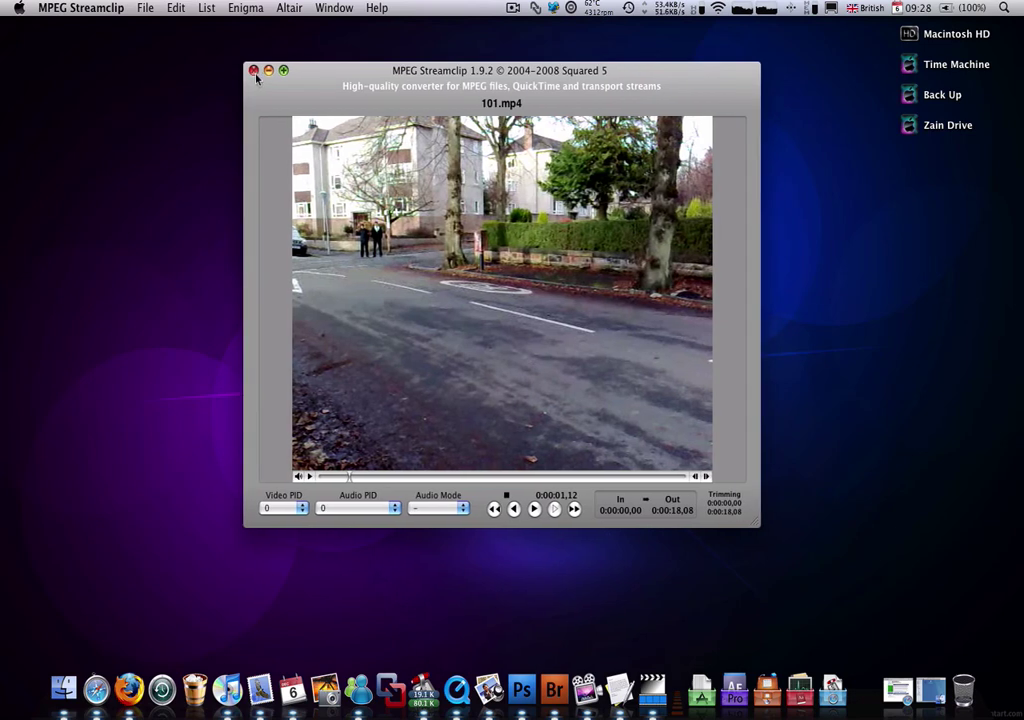
pyautogui.click(255, 75)
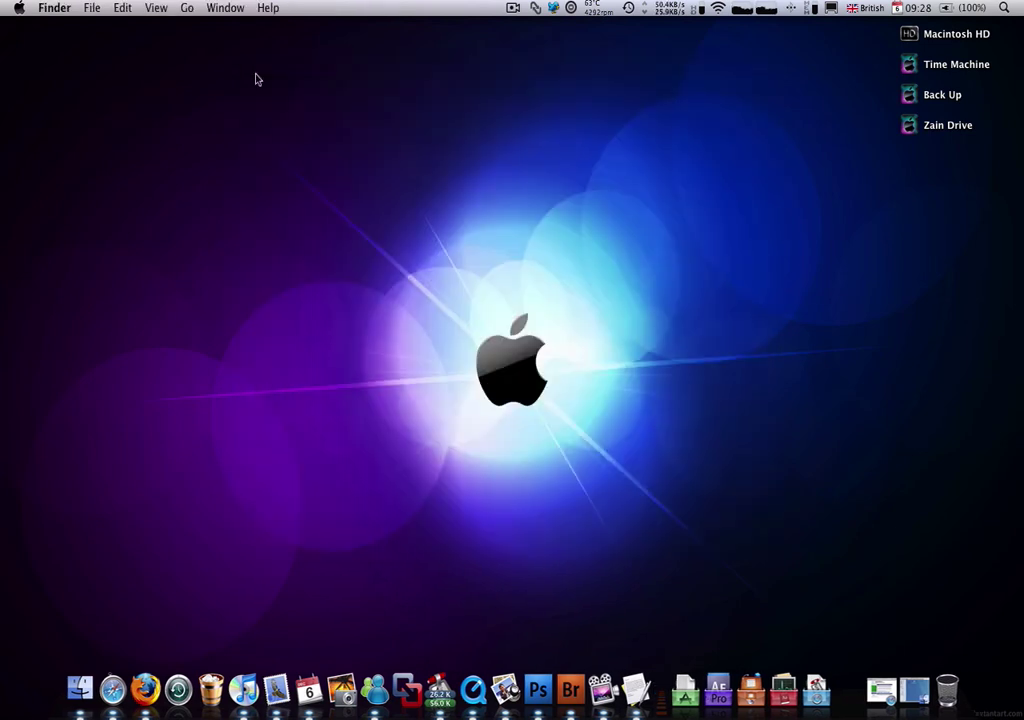